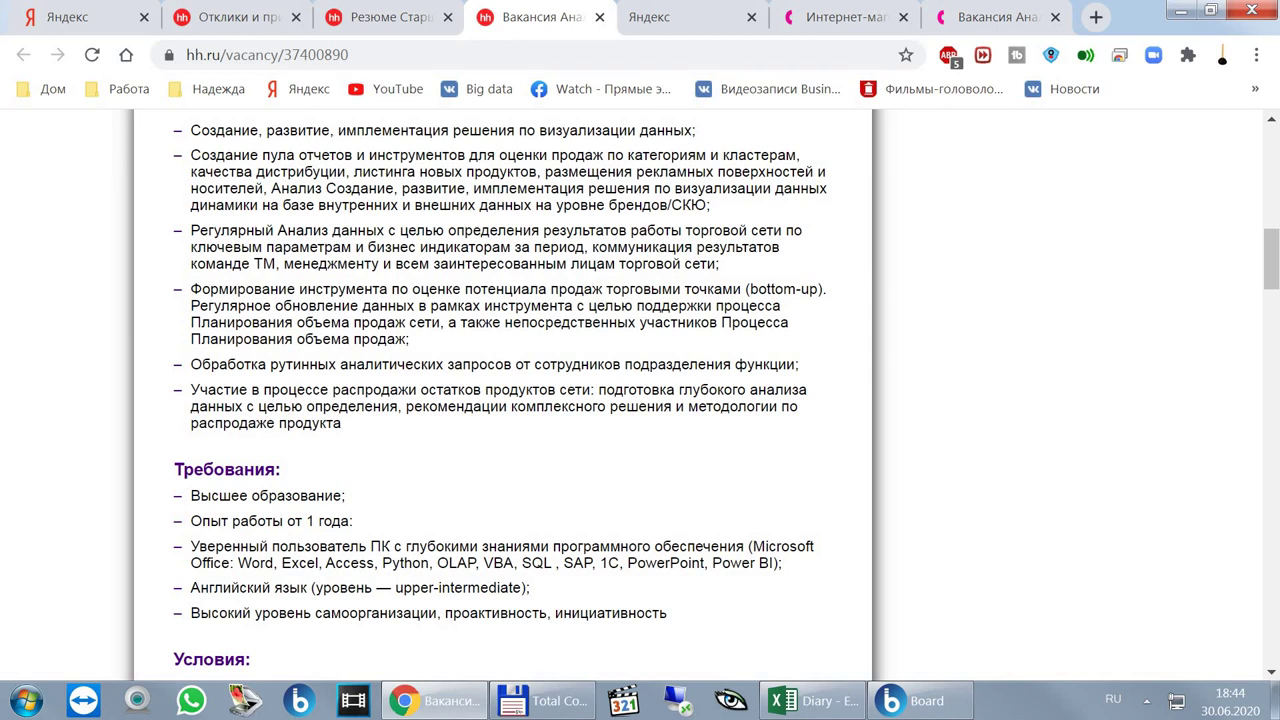
Switch to Total Commander and go up from the d:\Foto\Canon folder to the root of drive d.
mouse_move(545, 701)
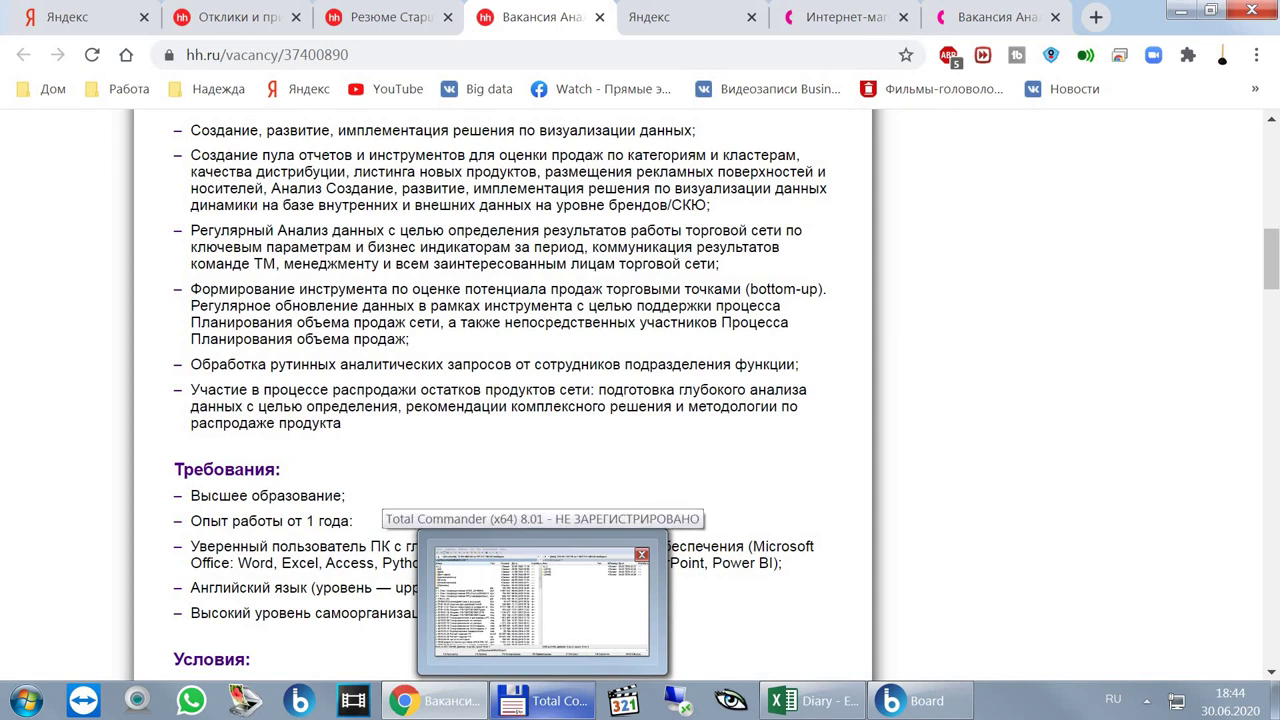
click(540, 600)
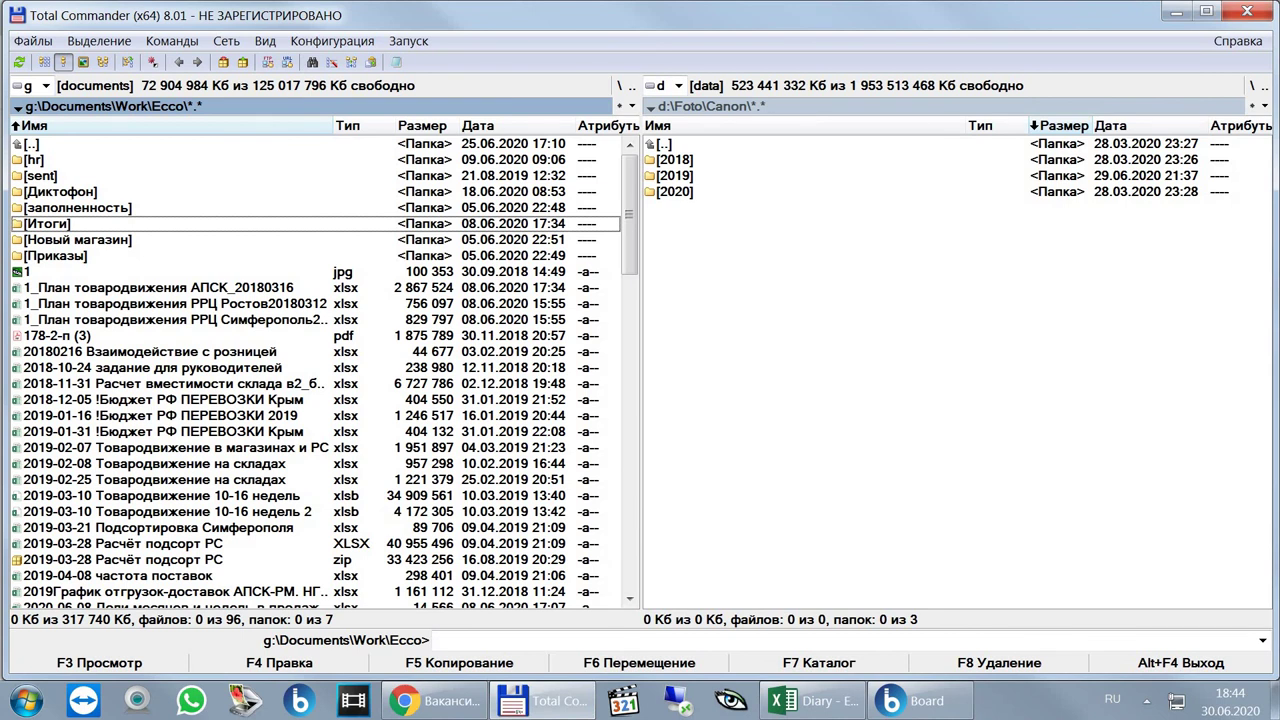
click(664, 143)
double_click(664, 143)
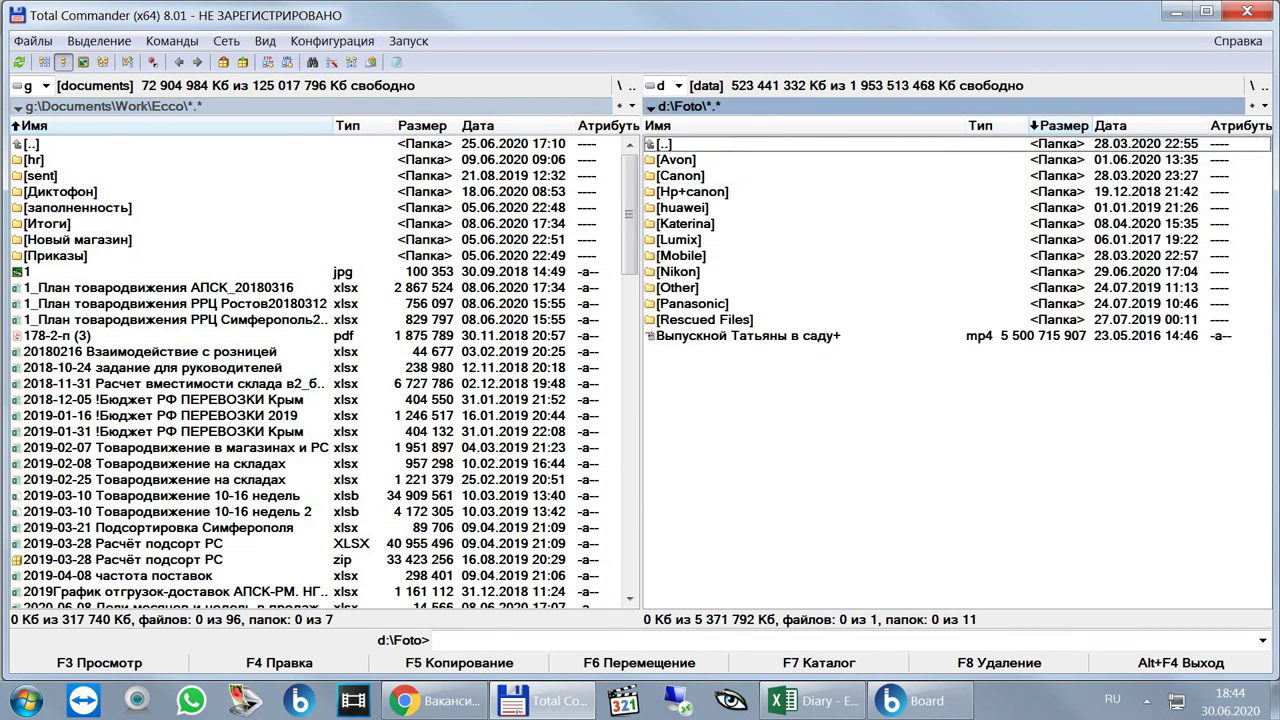
double_click(664, 143)
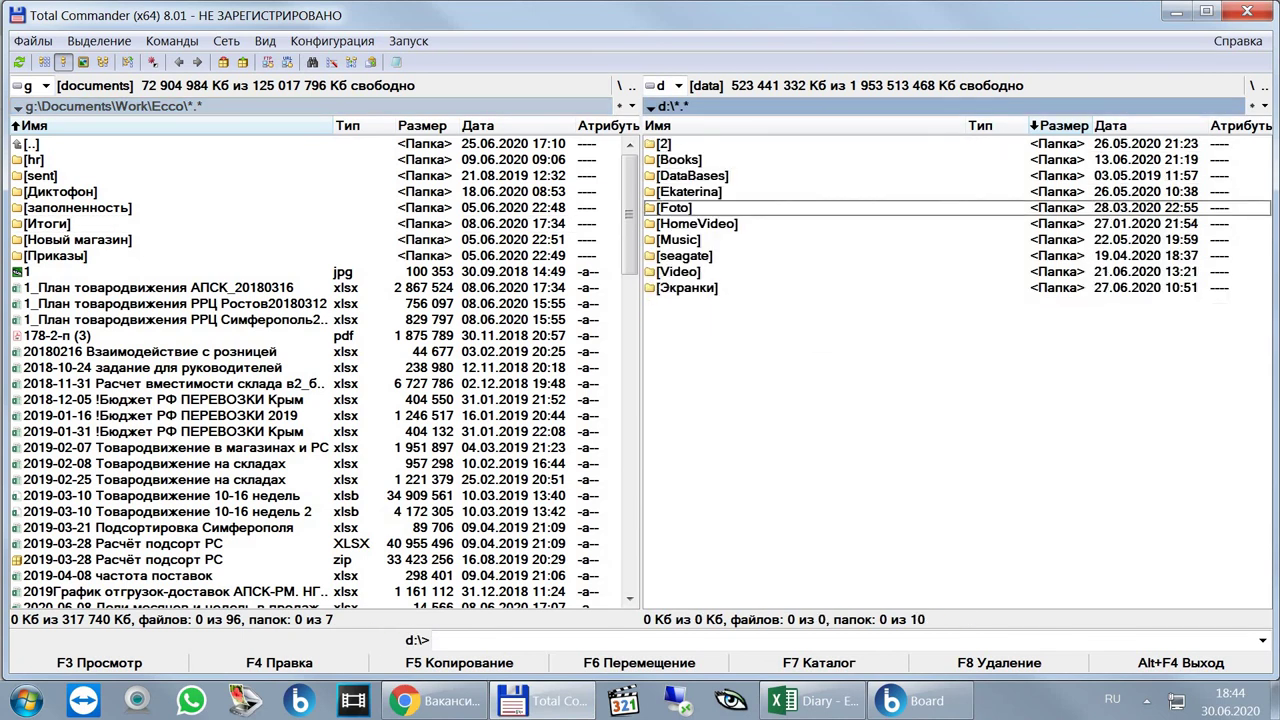
Try to switch the file panel showing drive d to the removable drive f.
click(670, 85)
click(686, 177)
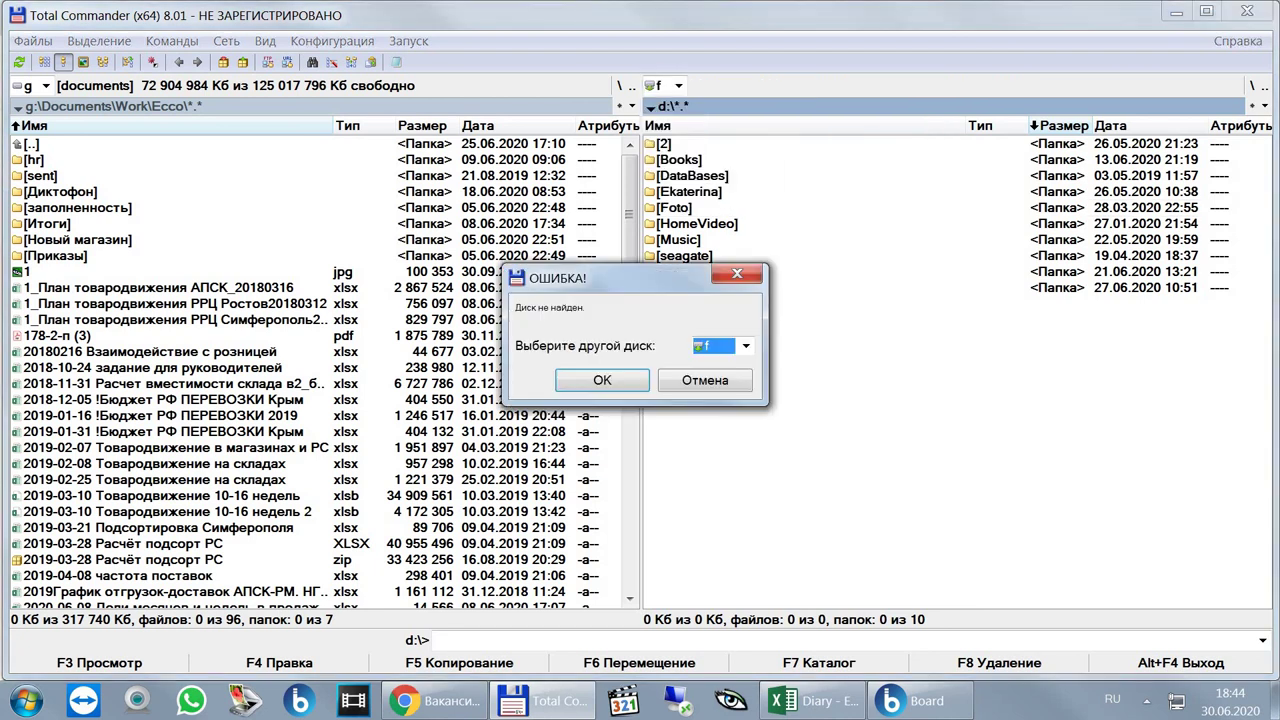
click(705, 380)
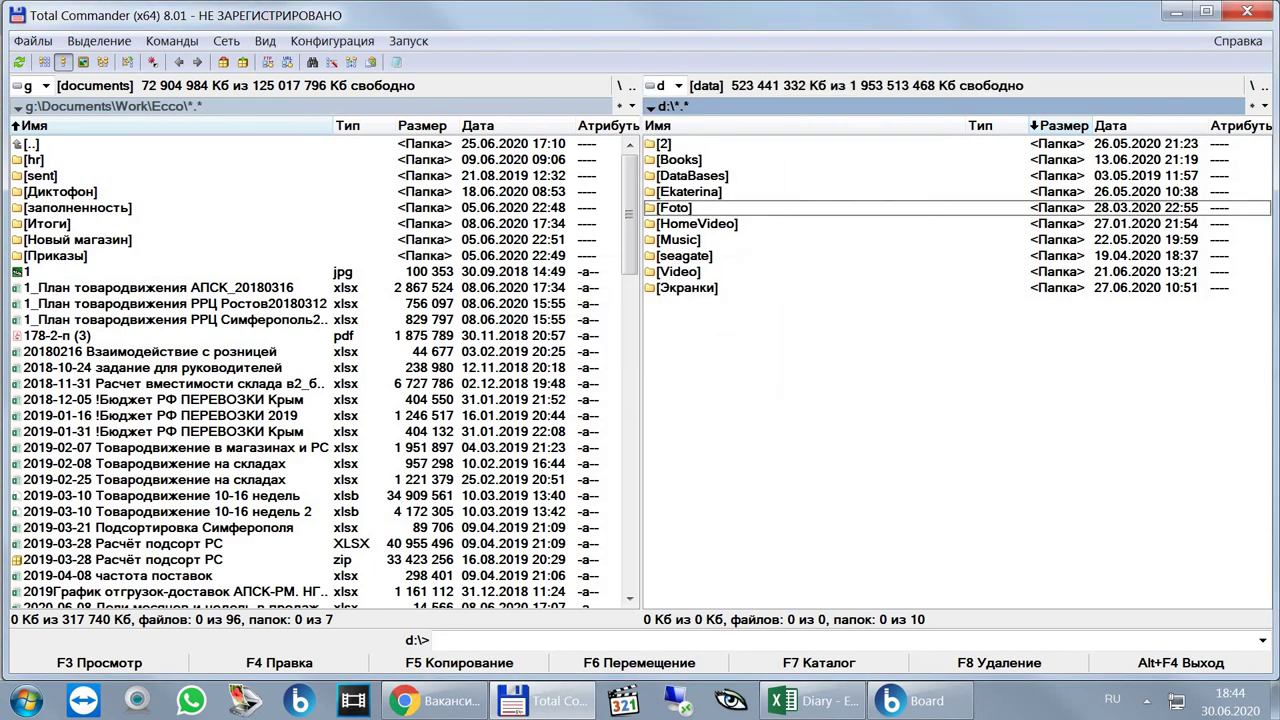
key(alt+F2)
key(Down)
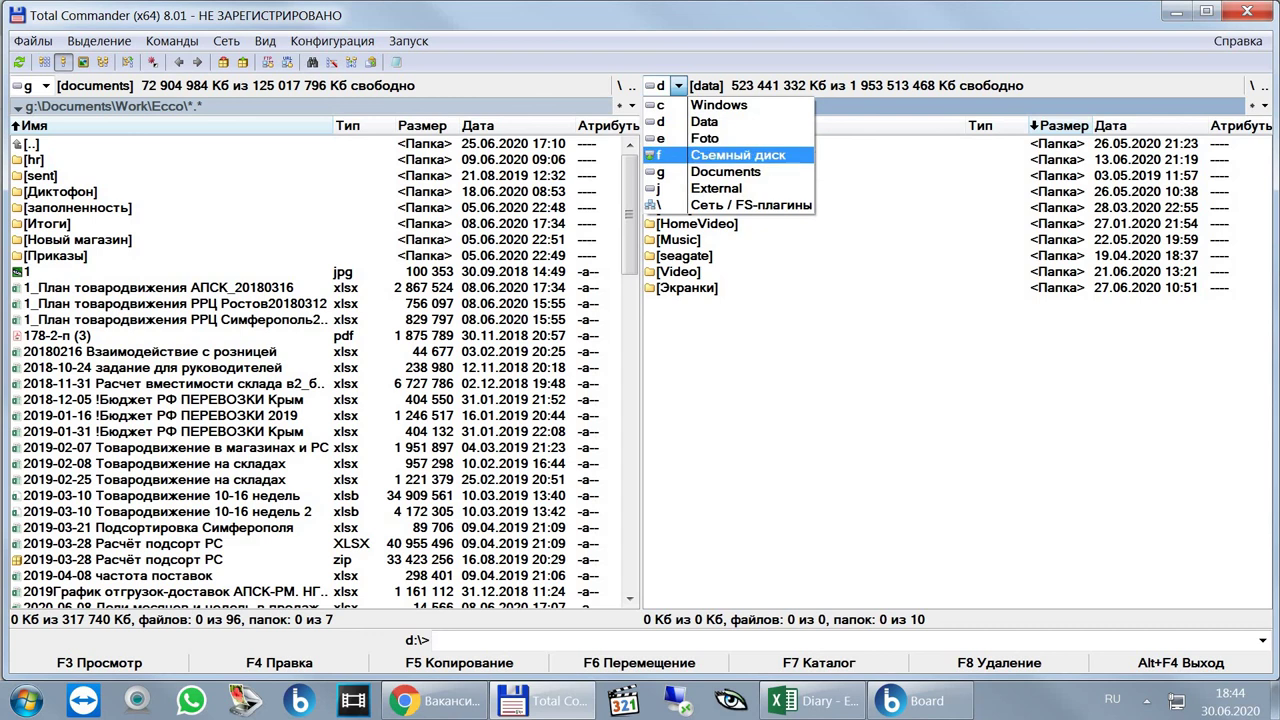
key(Return)
key(Escape)
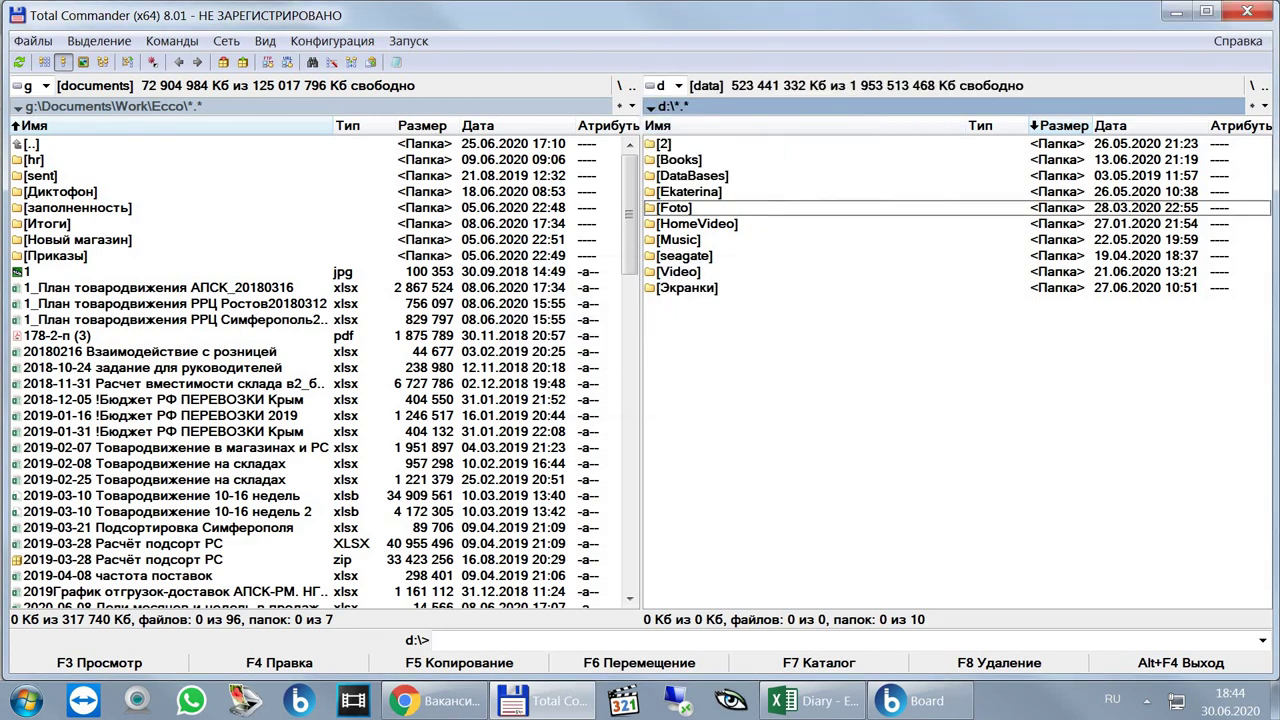
Open the workbook Оценка_работодателей from the g:\Documents\Work folder and maximize its window.
key(Tab)
key(BackSpace)
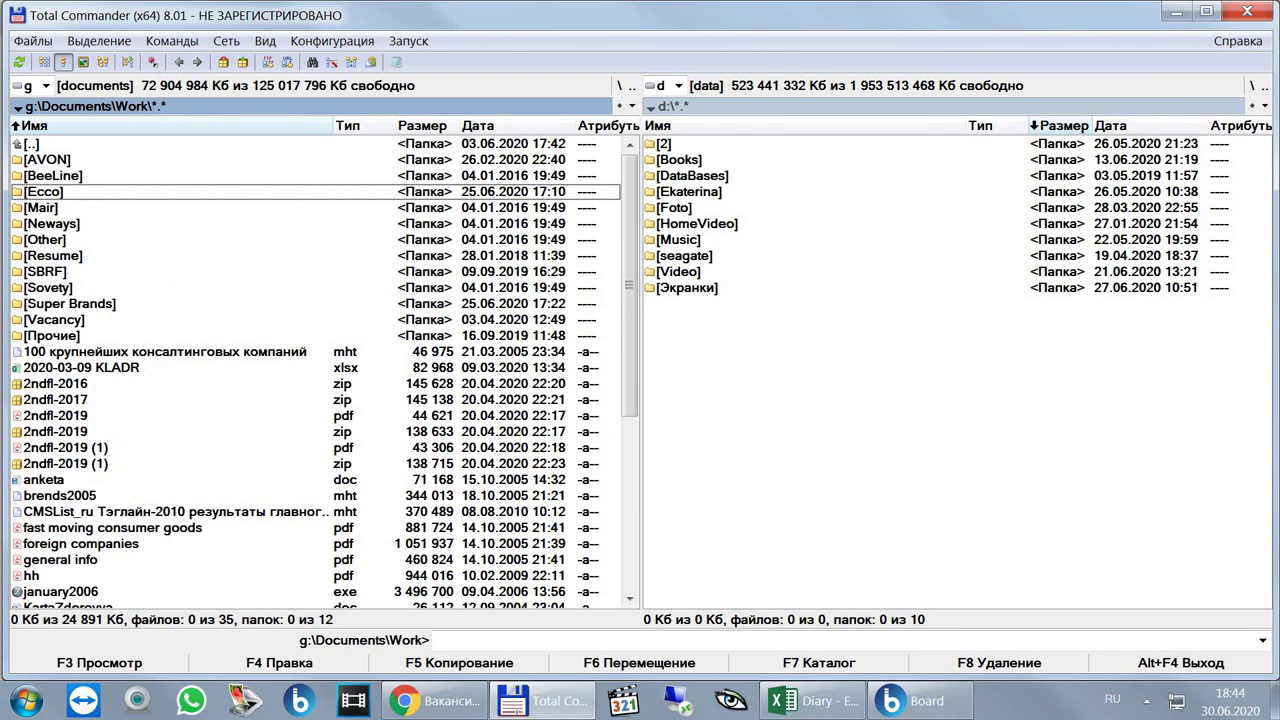
scroll(324, 373, down, 5)
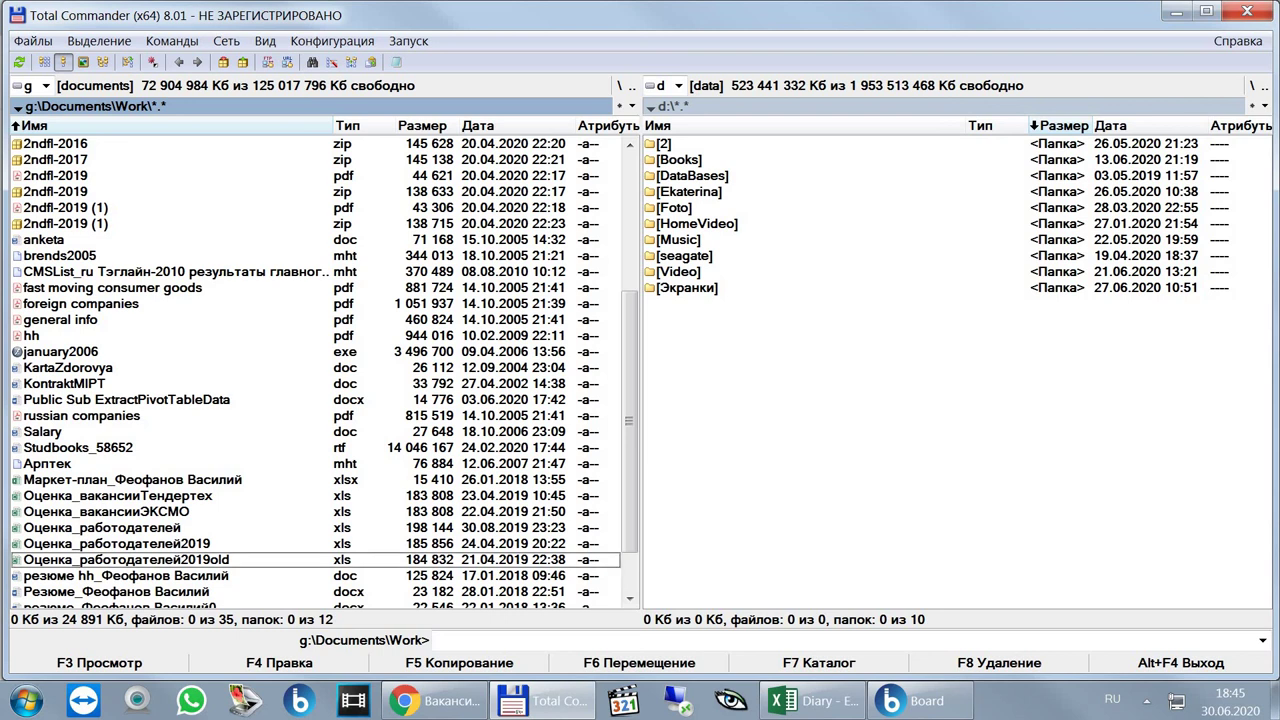
click(100, 527)
key(Return)
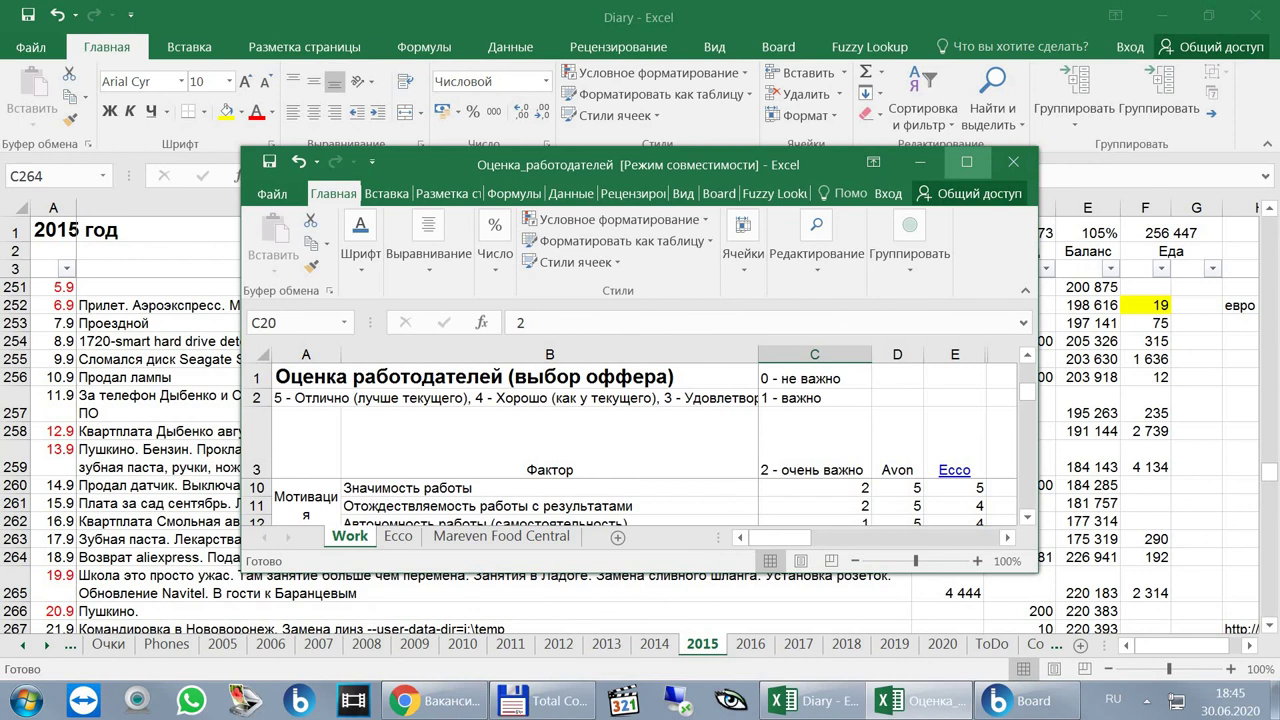
click(966, 162)
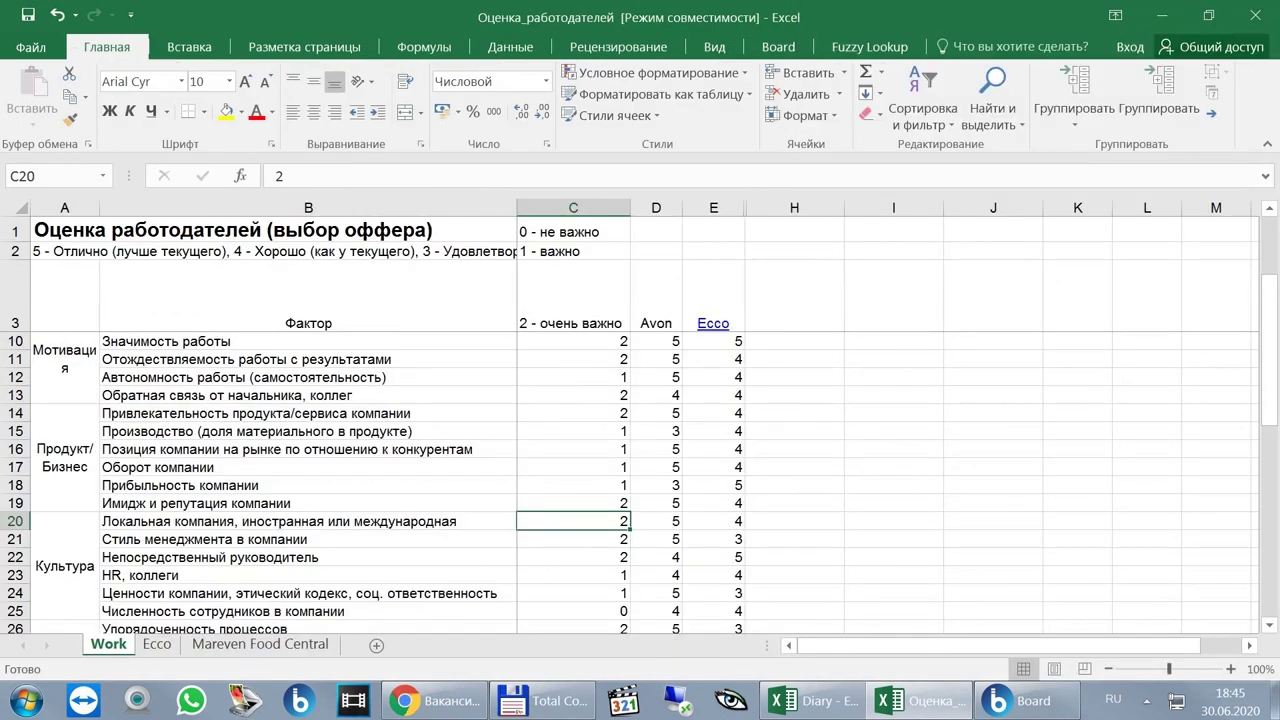
Look through the employer rating factors and add AutoFilter to header row 3 of the Work sheet.
scroll(640, 480, up, 2)
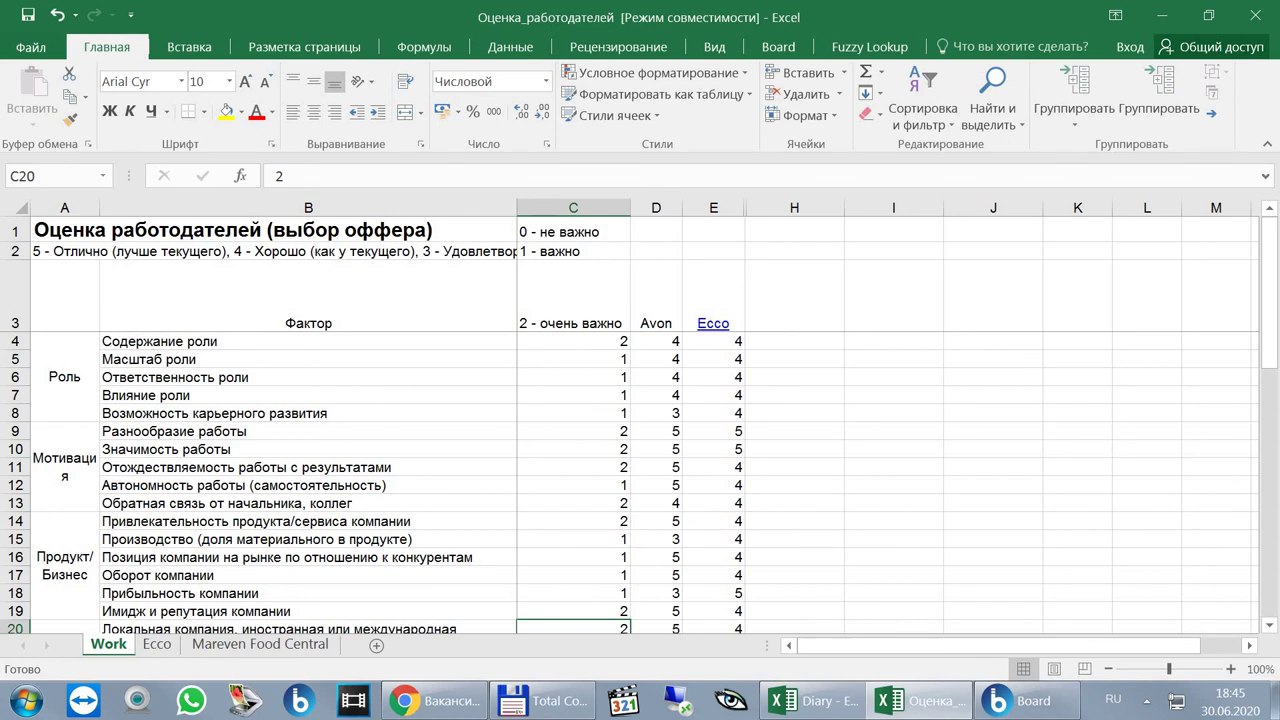
scroll(640, 480, down, 5)
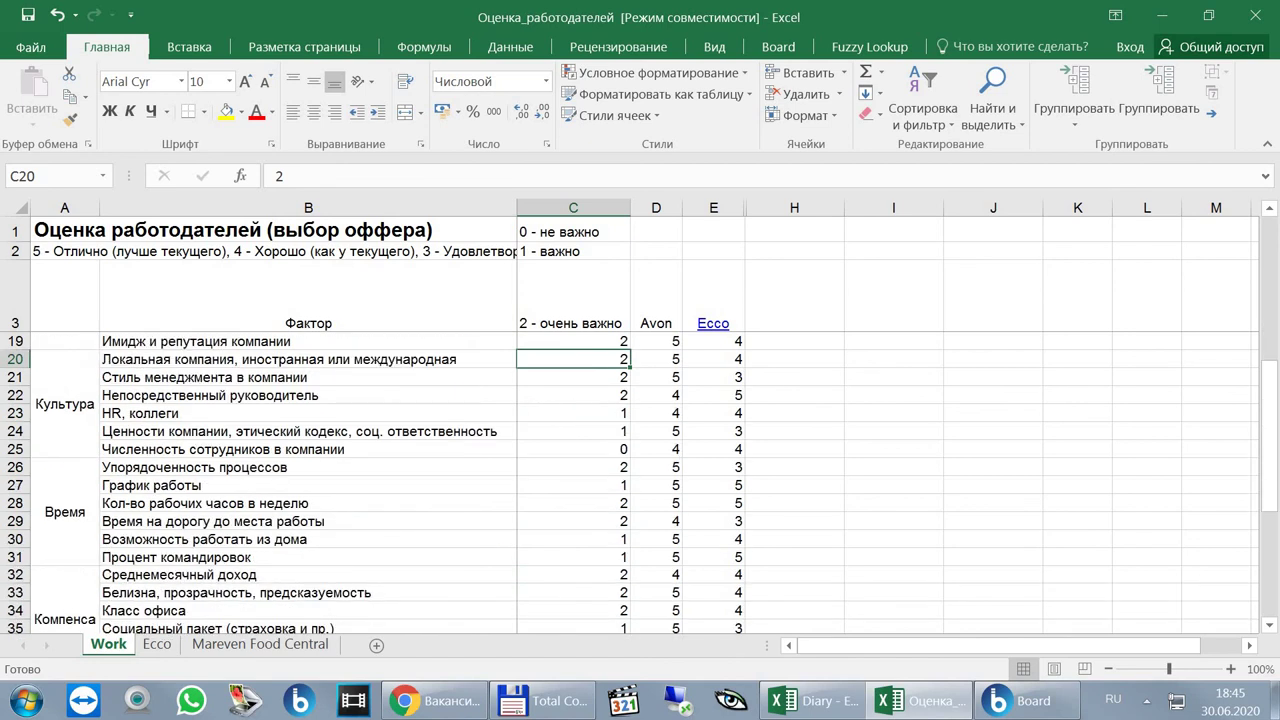
click(15, 295)
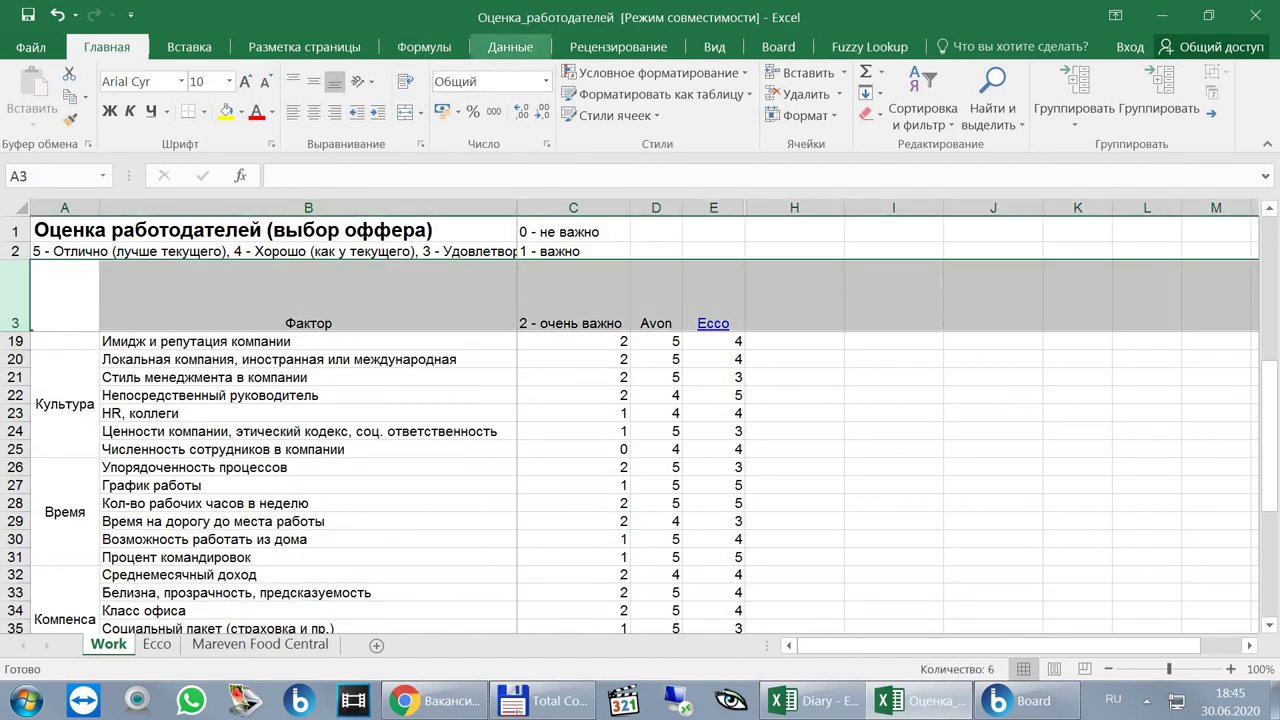
click(510, 46)
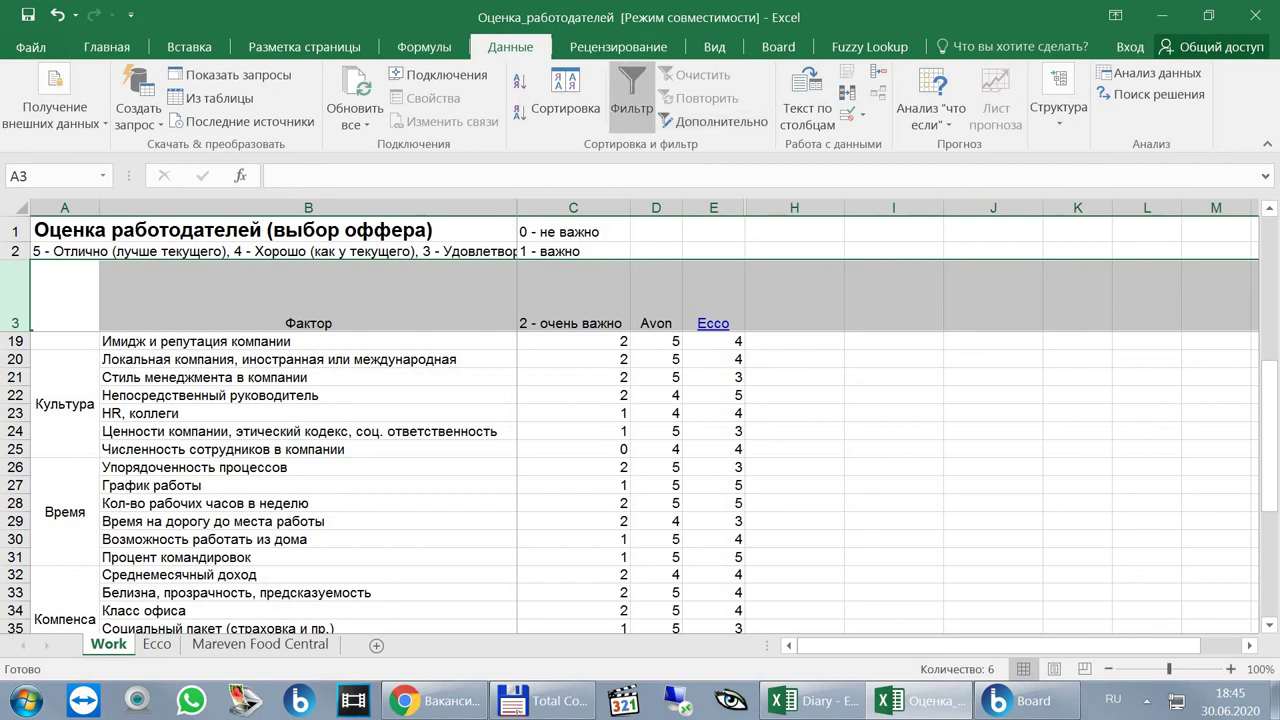
click(631, 100)
Filter the importance column C to only the factors rated 2 and dismiss the Windows color scheme dialog.
click(620, 322)
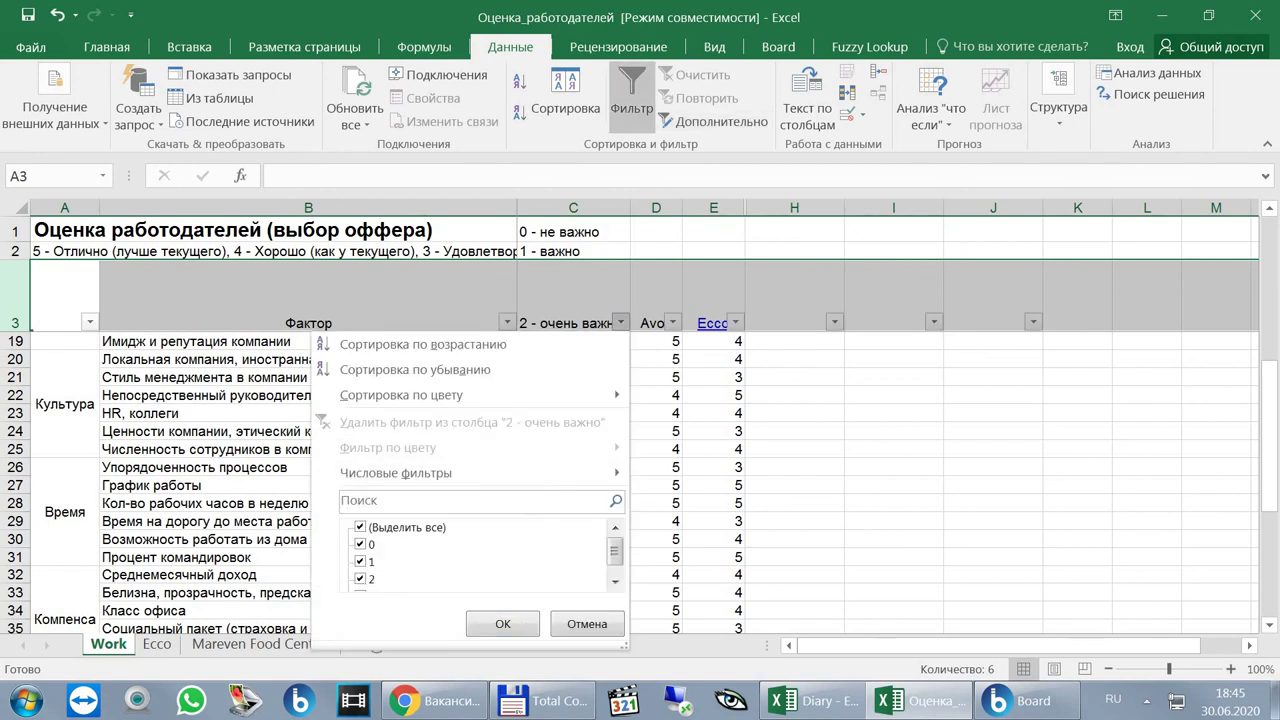
click(360, 527)
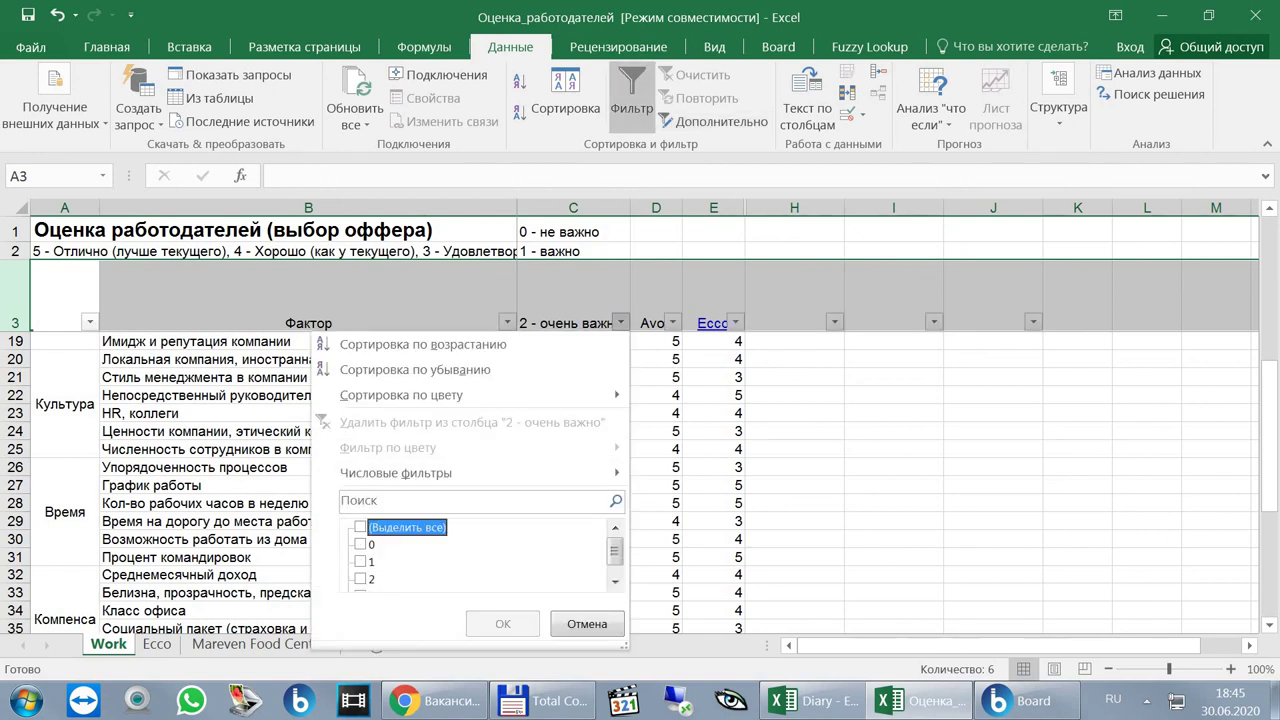
click(360, 579)
click(502, 623)
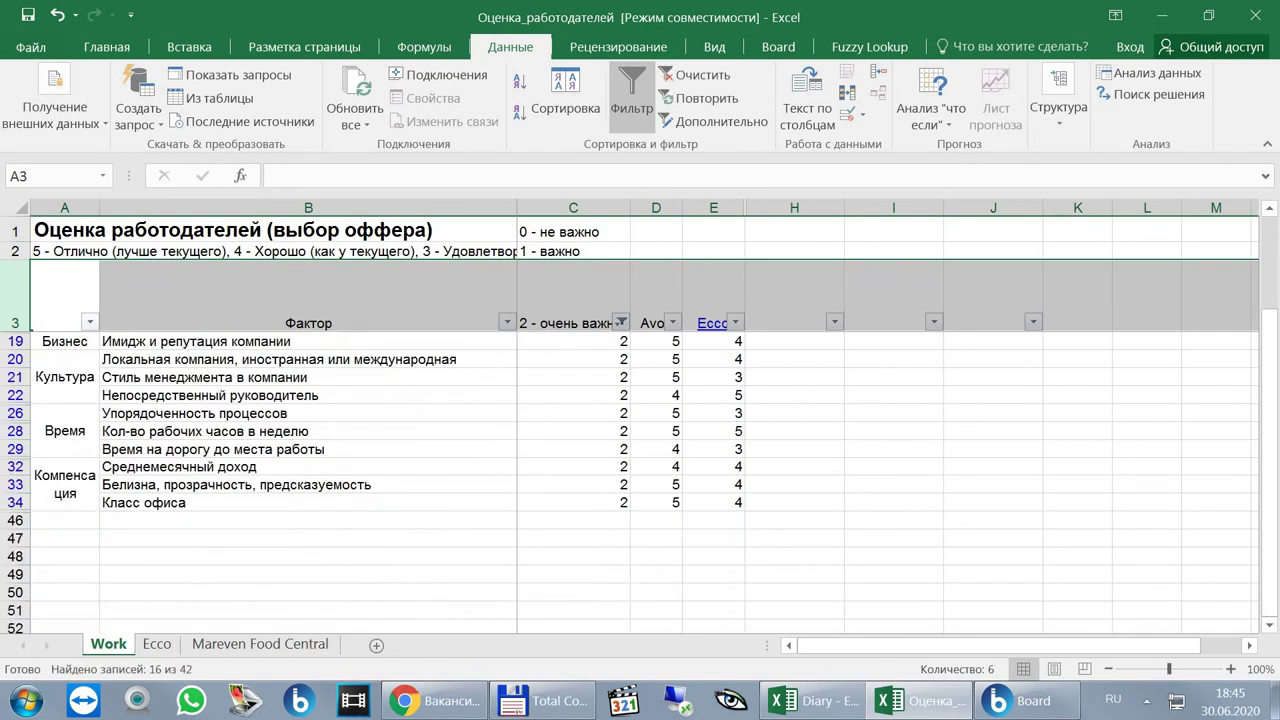
scroll(640, 470, up, 2)
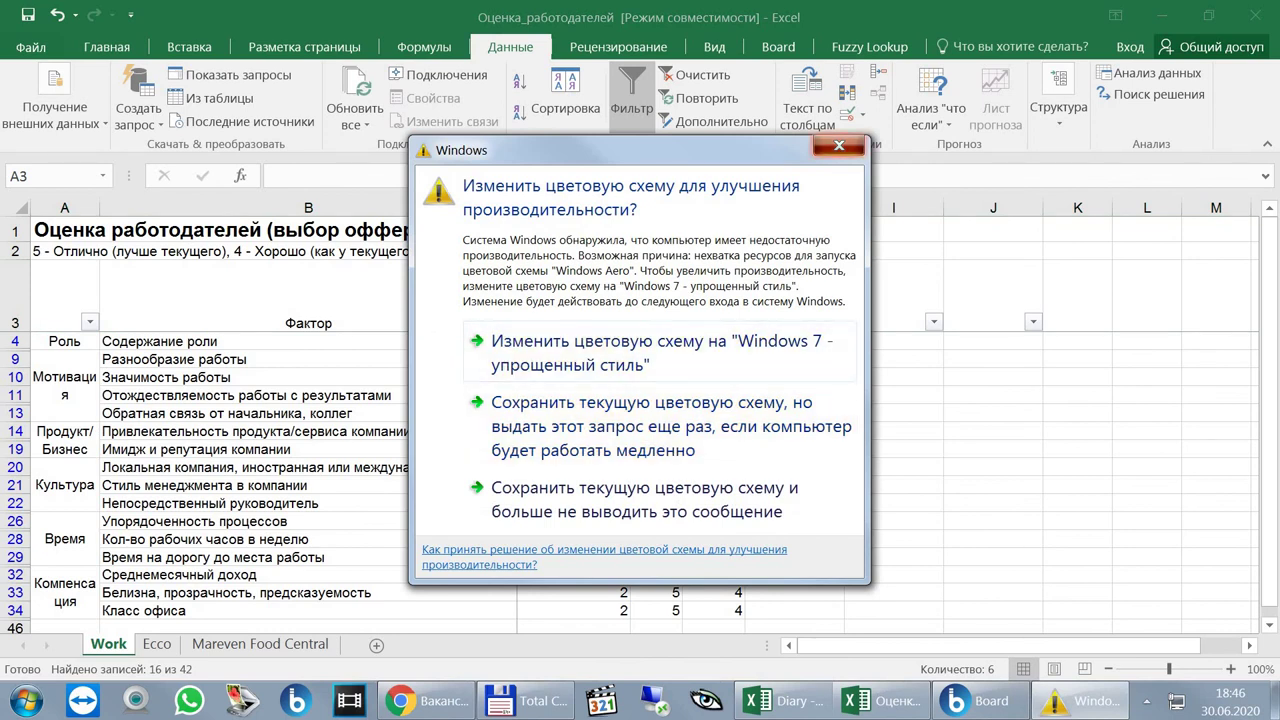
click(839, 145)
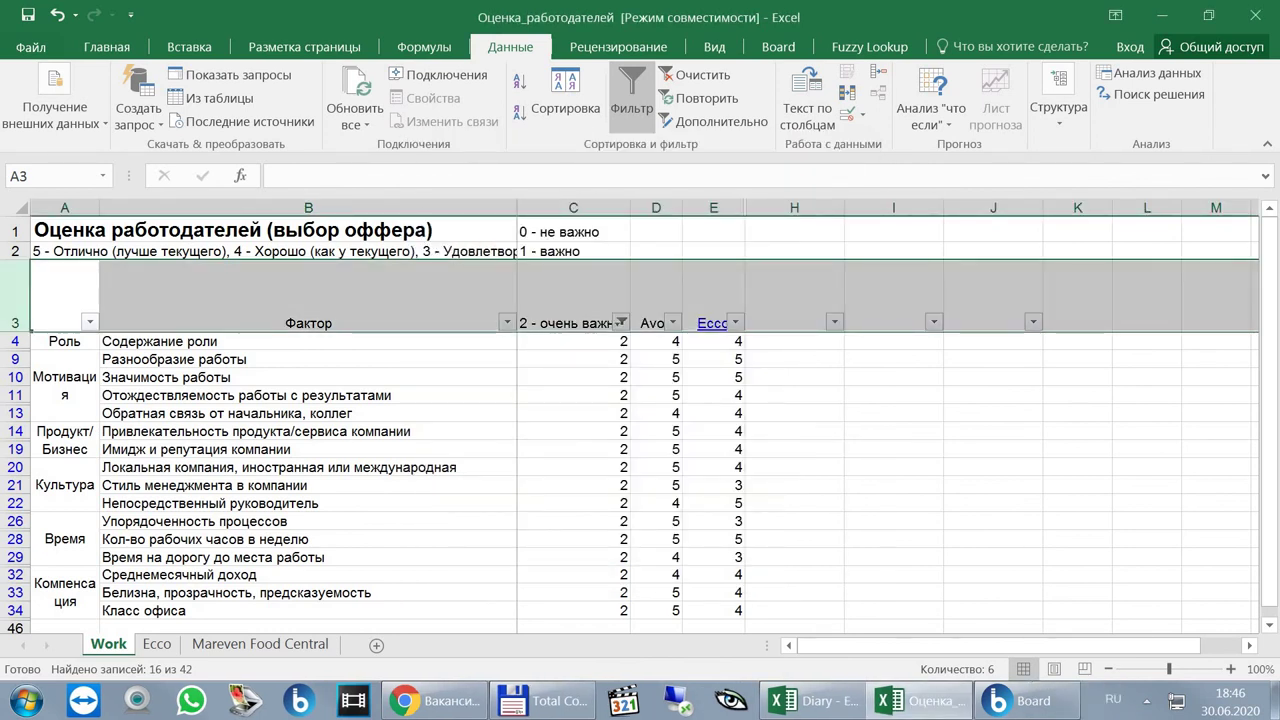
Select all values in the column C importance filter to list every factor again.
click(621, 322)
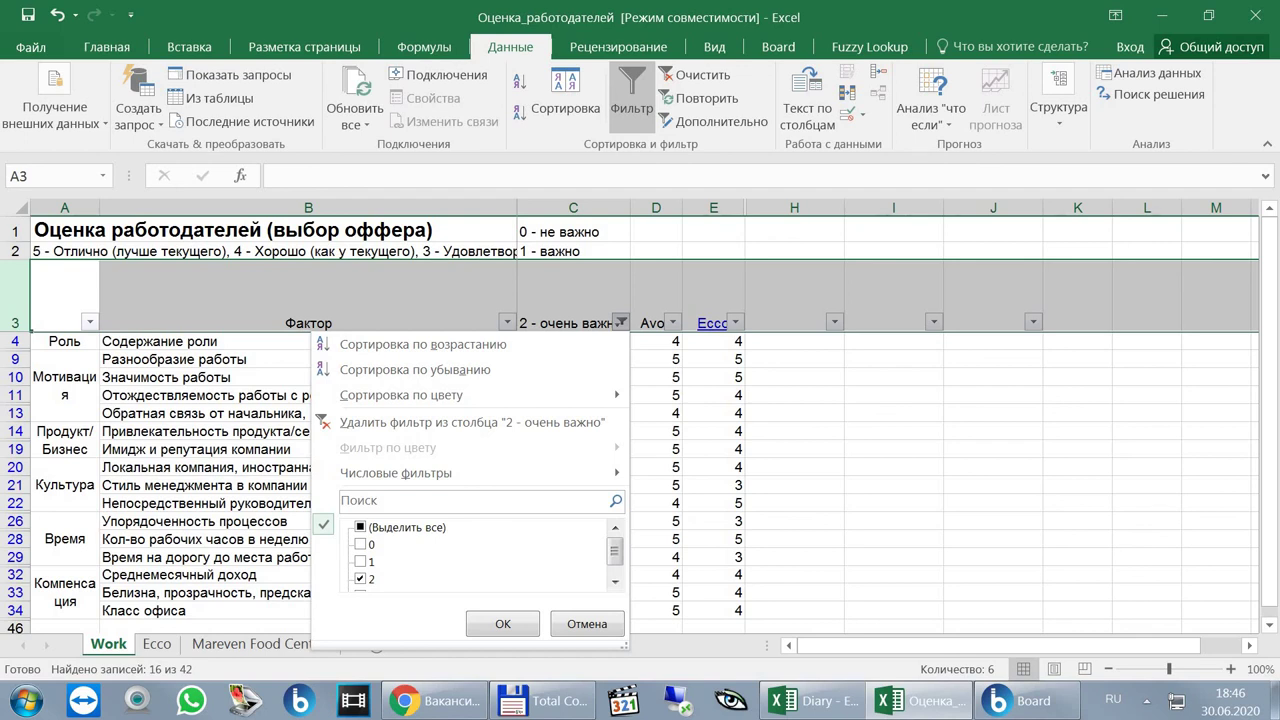
click(400, 527)
click(503, 623)
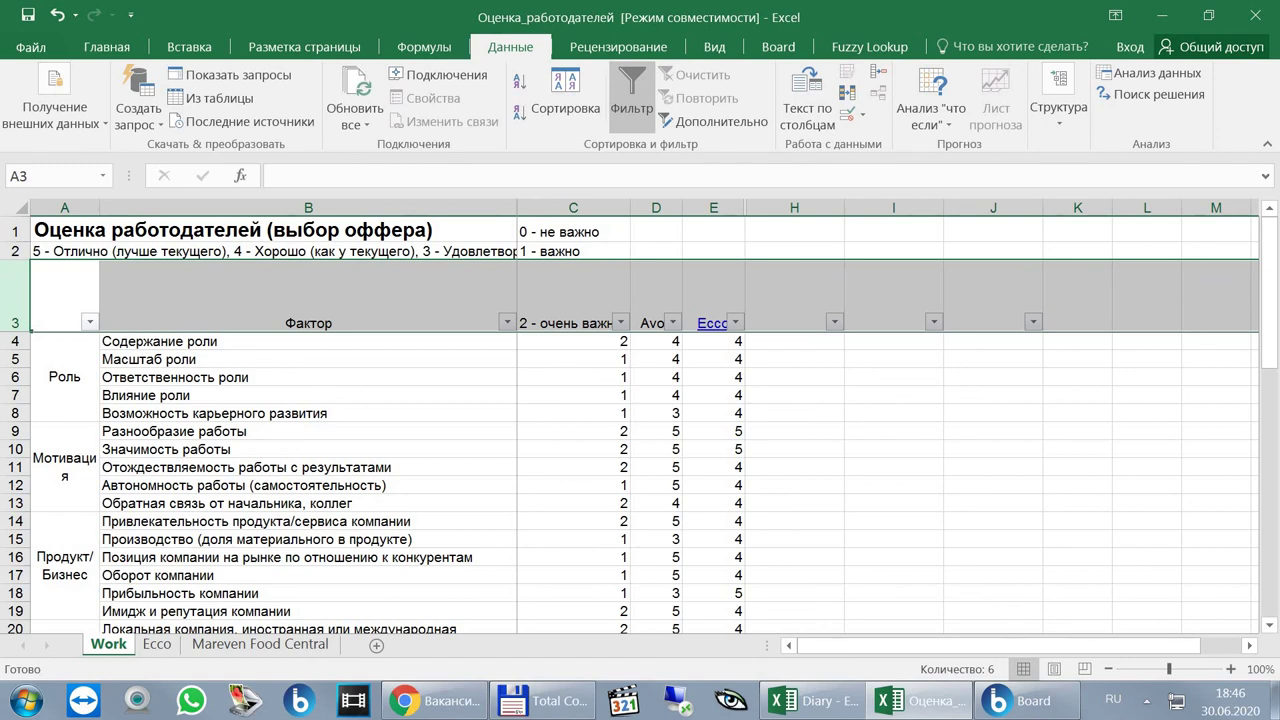
Review the factors down to the Итого row, highlighting the importance values in C35:C38, and return to the start of the list.
scroll(640, 480, down, 6)
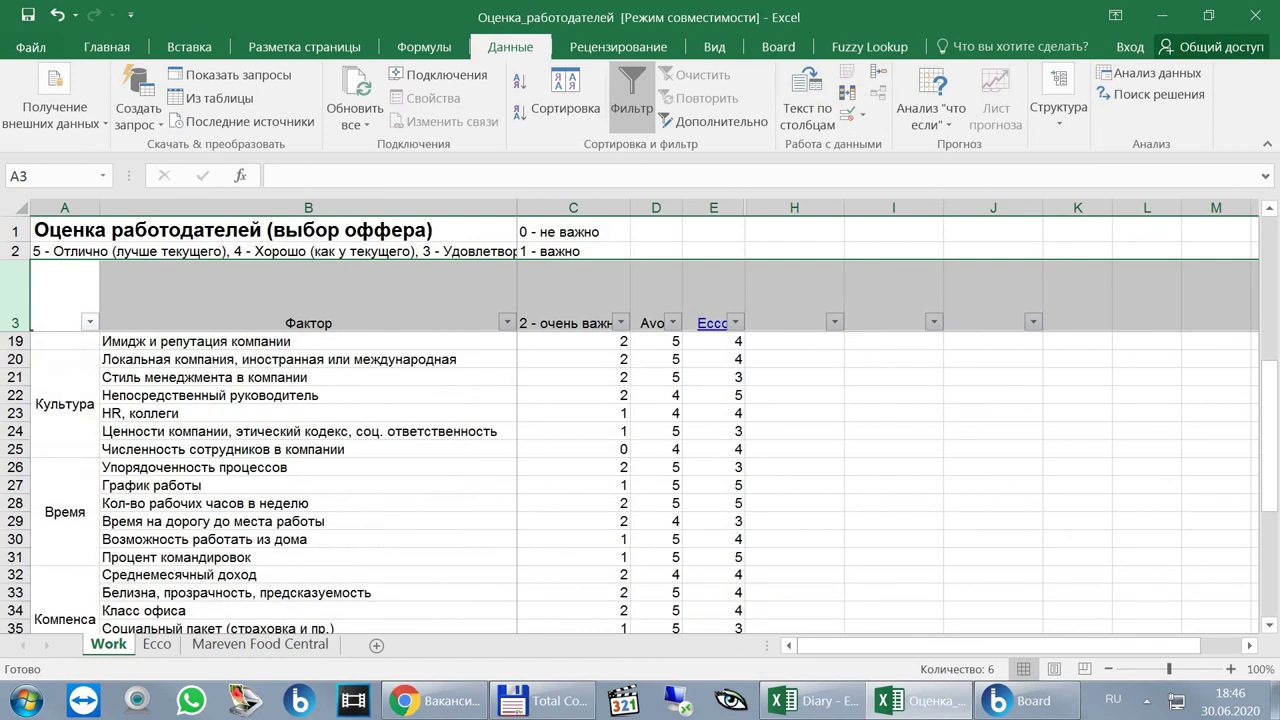
scroll(640, 480, down, 2)
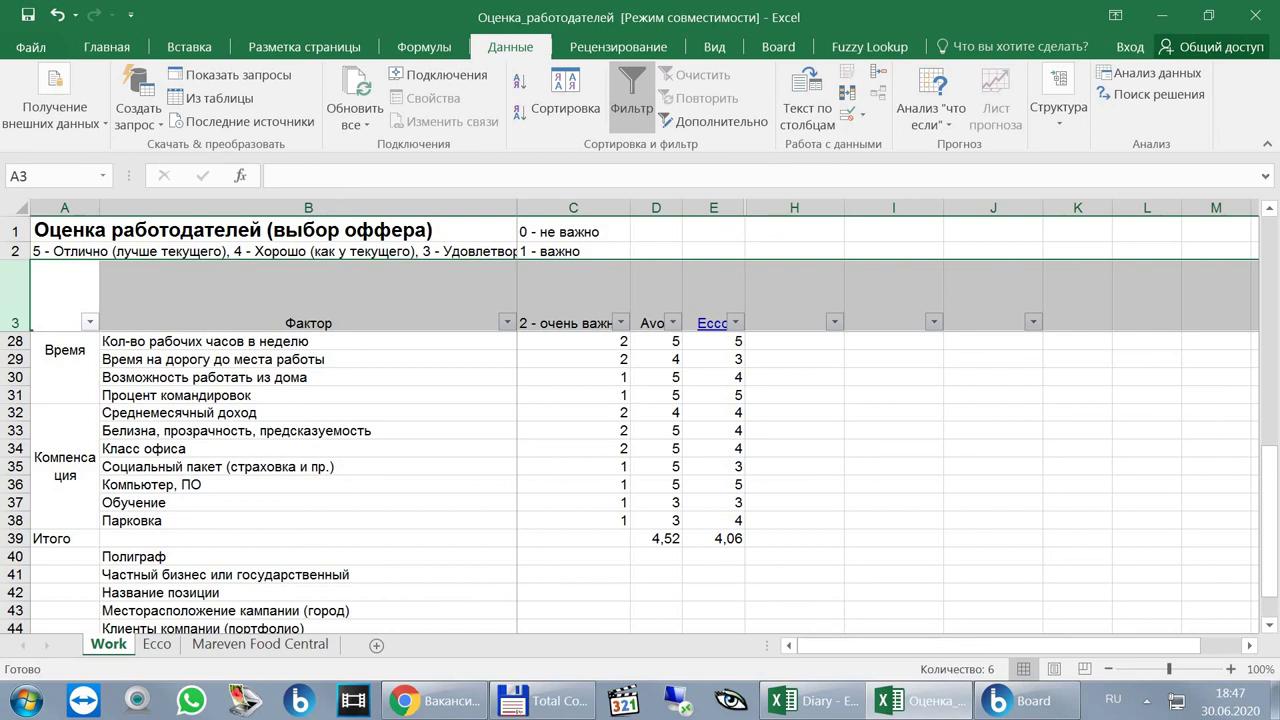
drag(573, 466, 573, 520)
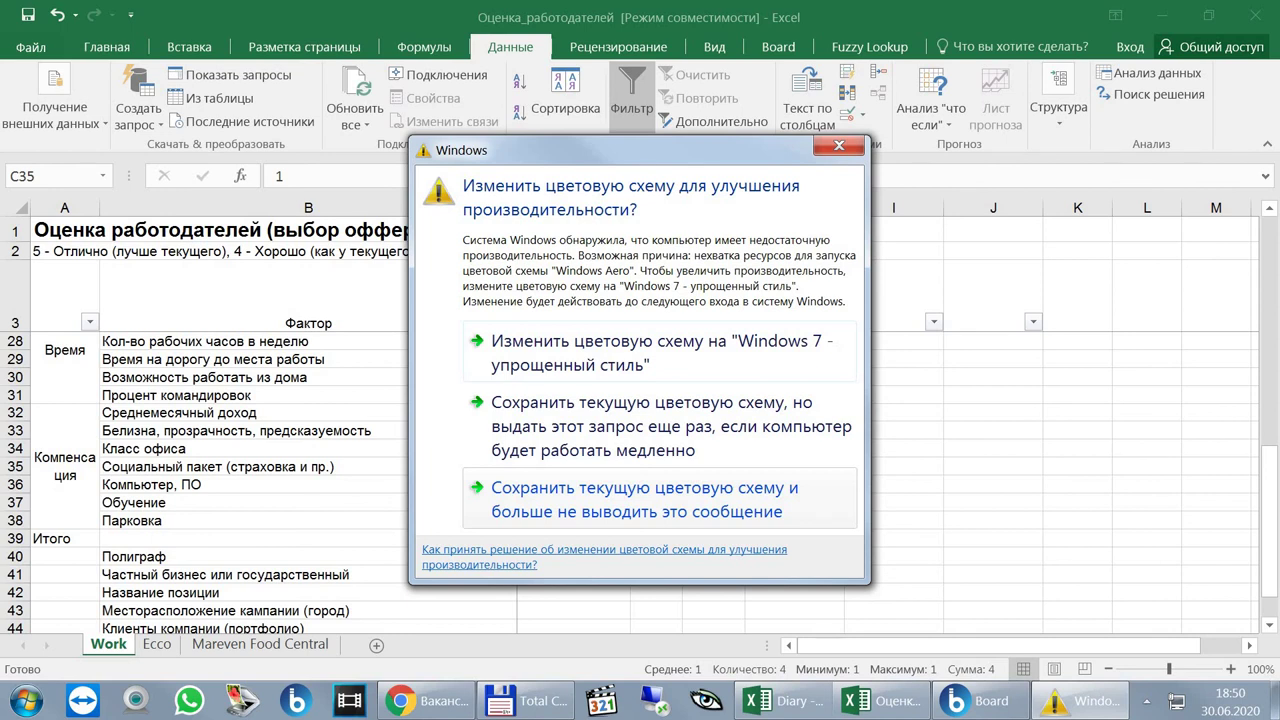
key(Return)
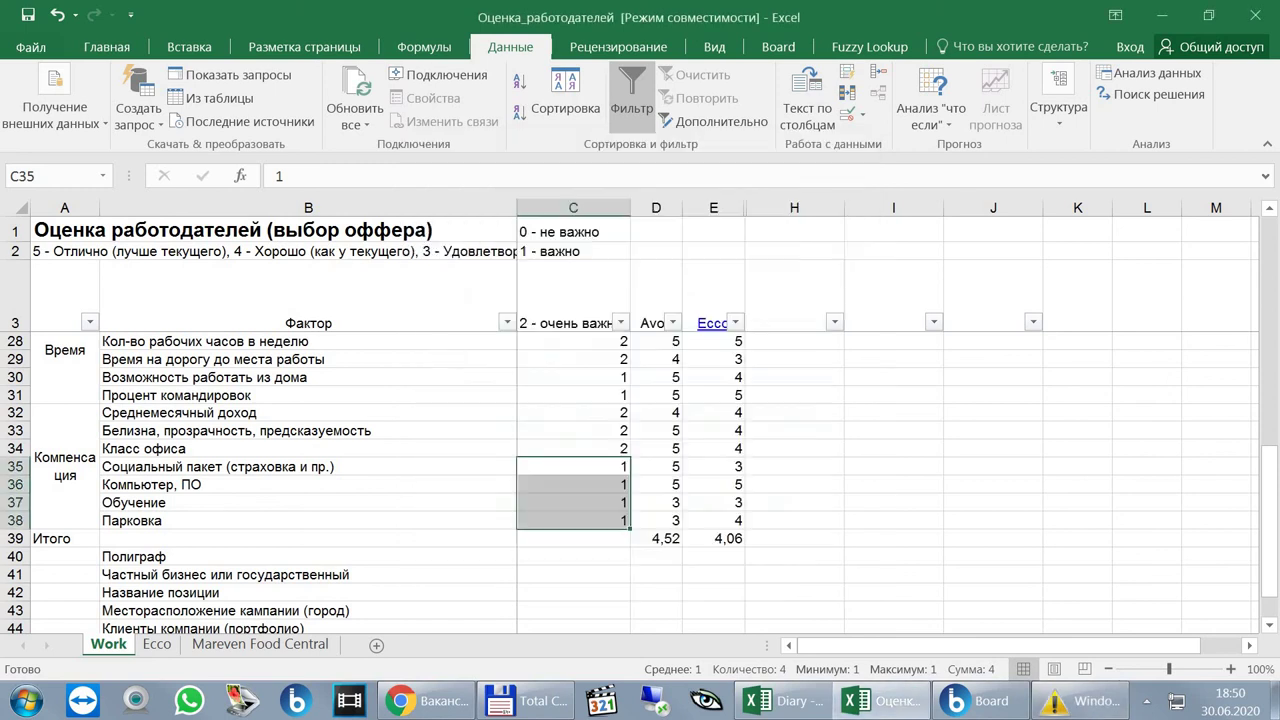
scroll(640, 480, up, 8)
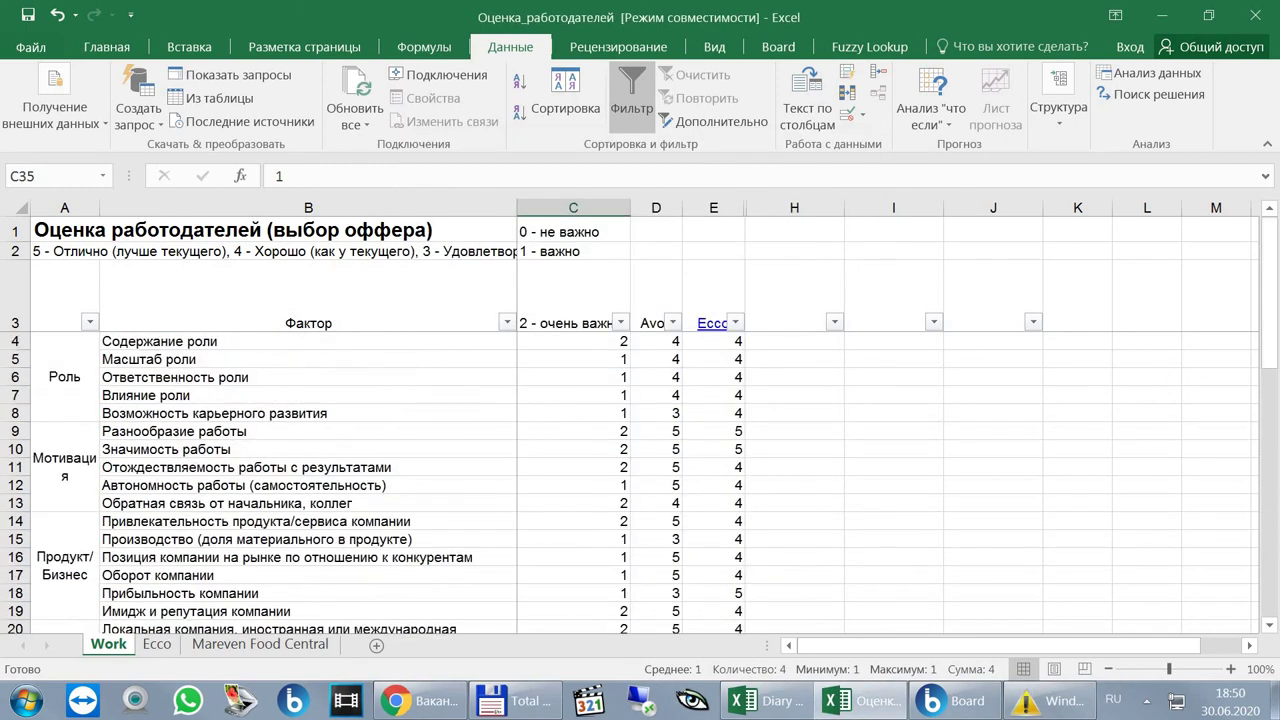